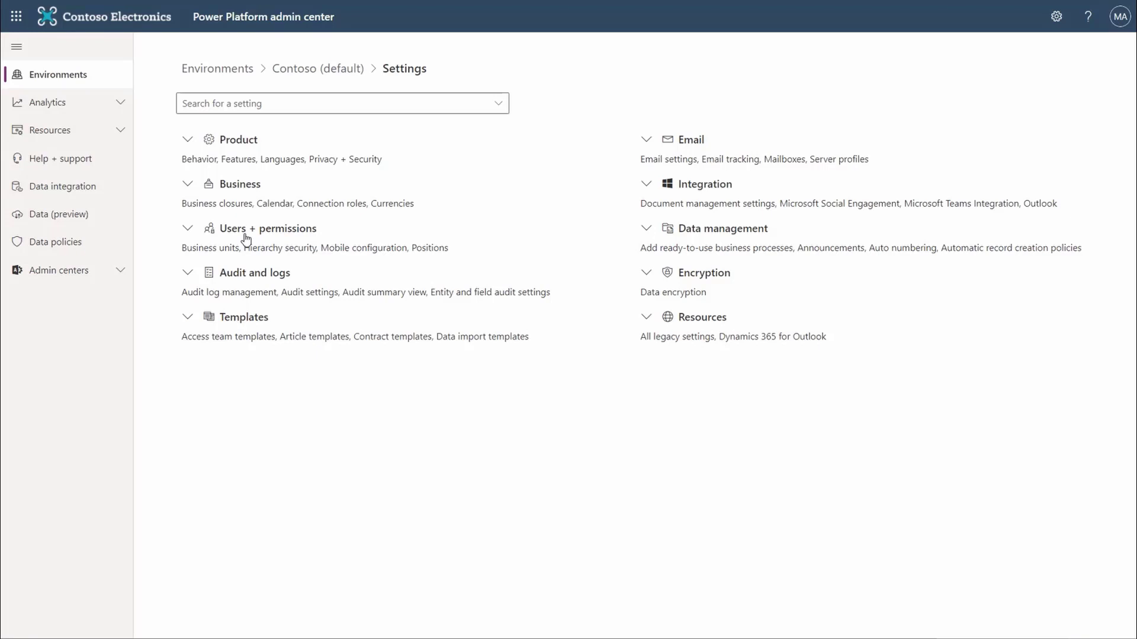
Create a mobile offline profile named 'My accounts offline profile' under Mobile configuration
{"action": "left_click", "coordinate": [248, 232]}
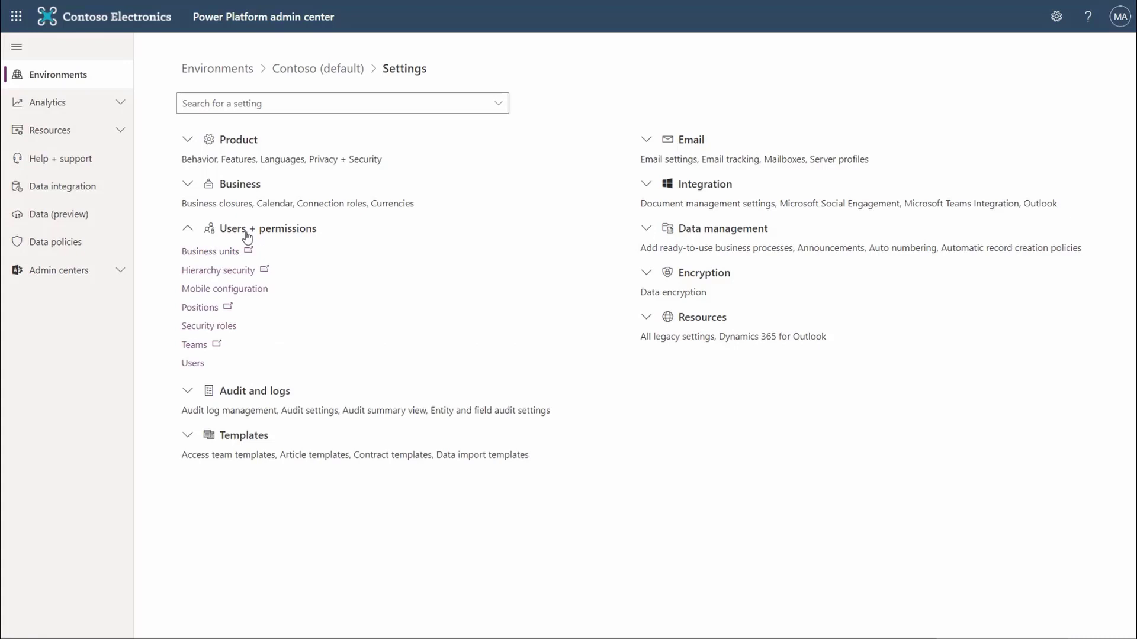
{"action": "left_click", "coordinate": [239, 289]}
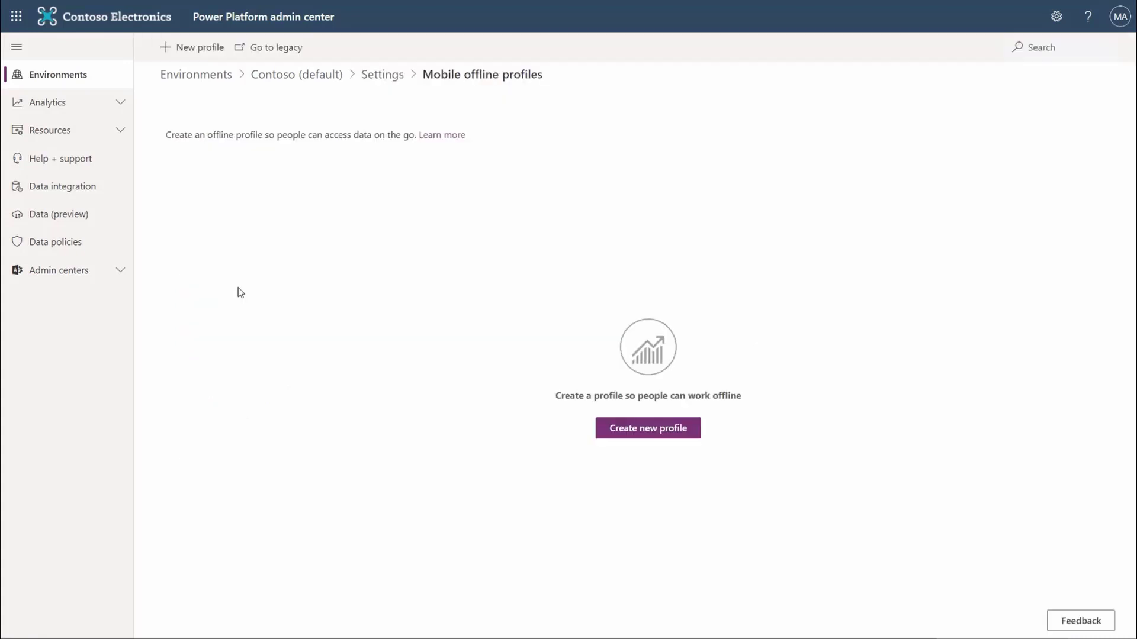
{"action": "left_click", "coordinate": [606, 434]}
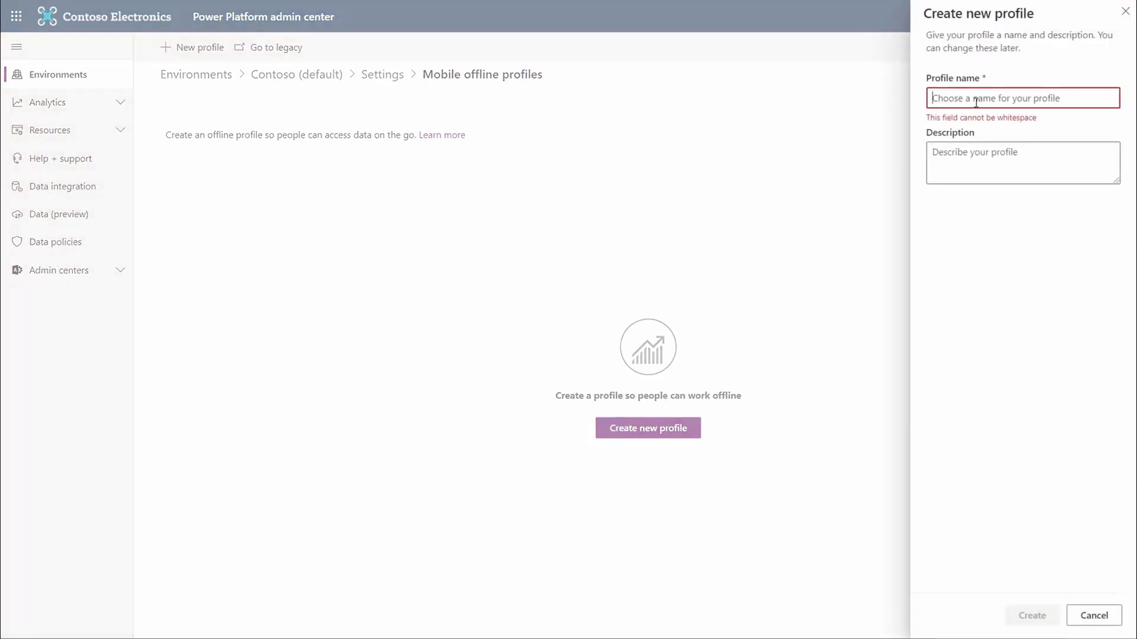
{"action": "type", "text": "My accounts offline profile"}
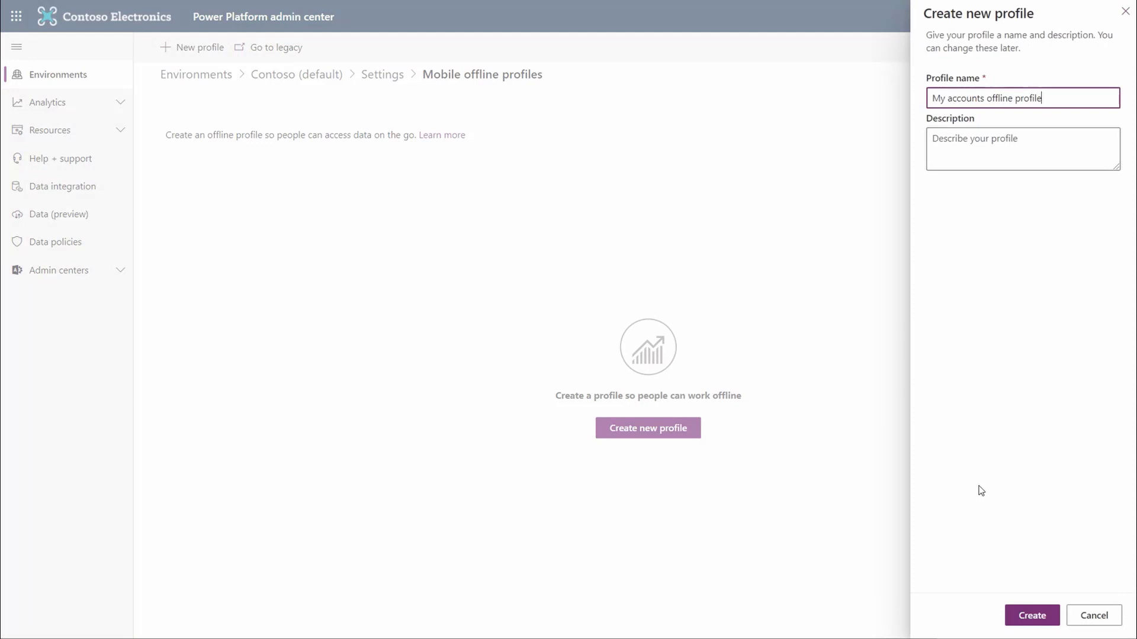
{"action": "left_click", "coordinate": [1030, 615]}
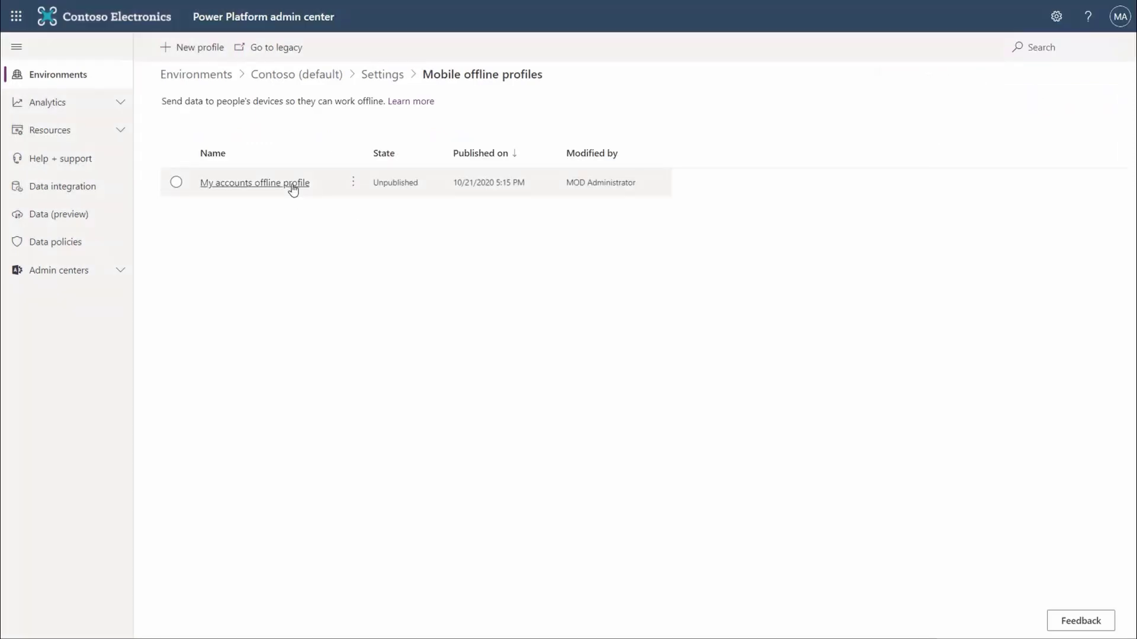
Add the Account entity to the profile with an All records filter
{"action": "left_click", "coordinate": [292, 184]}
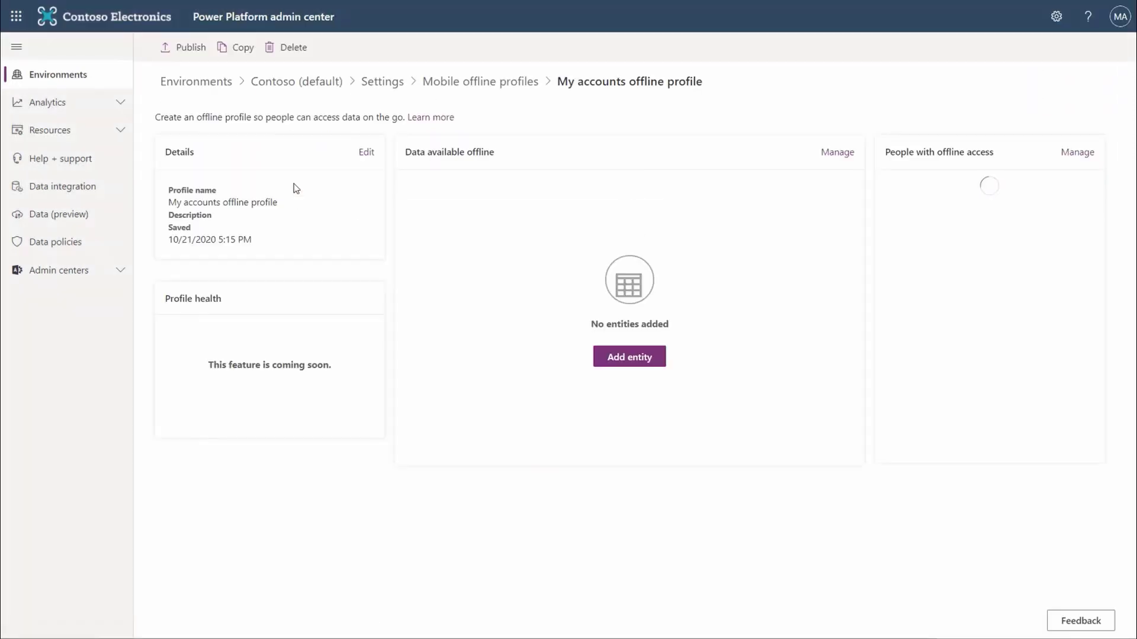
{"action": "left_click", "coordinate": [617, 365]}
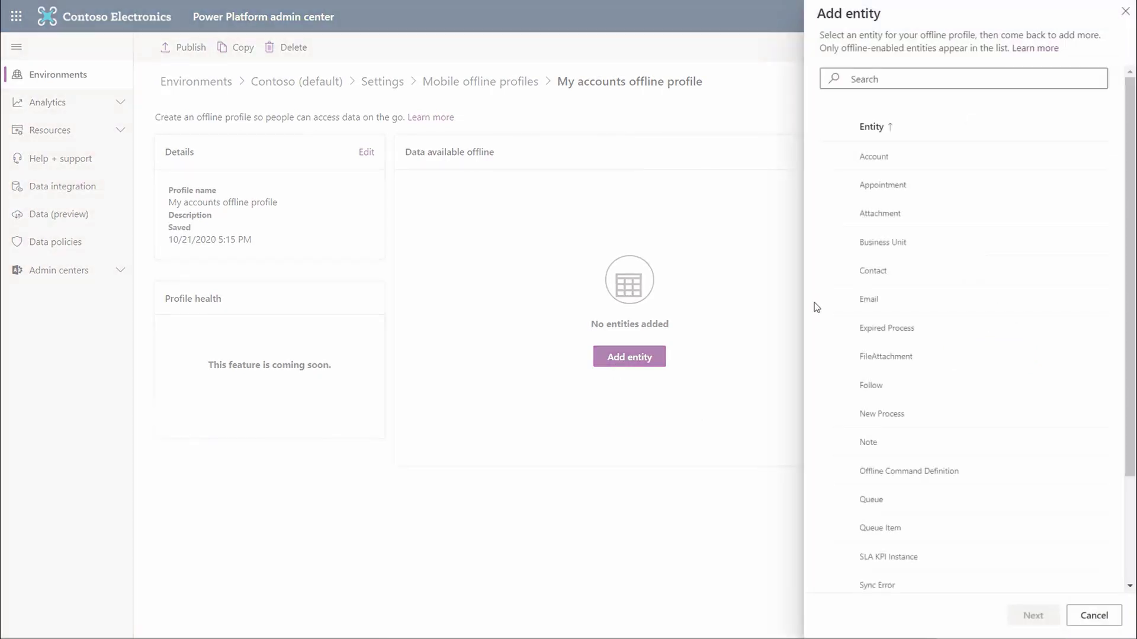
{"action": "left_click", "coordinate": [835, 157]}
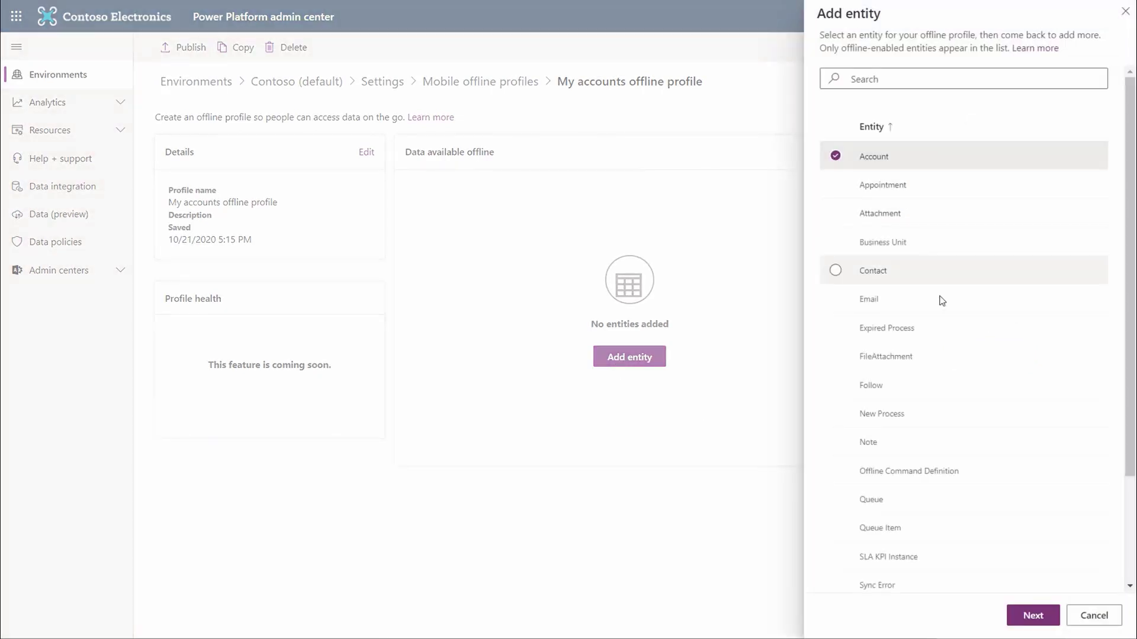
{"action": "left_click", "coordinate": [1031, 615]}
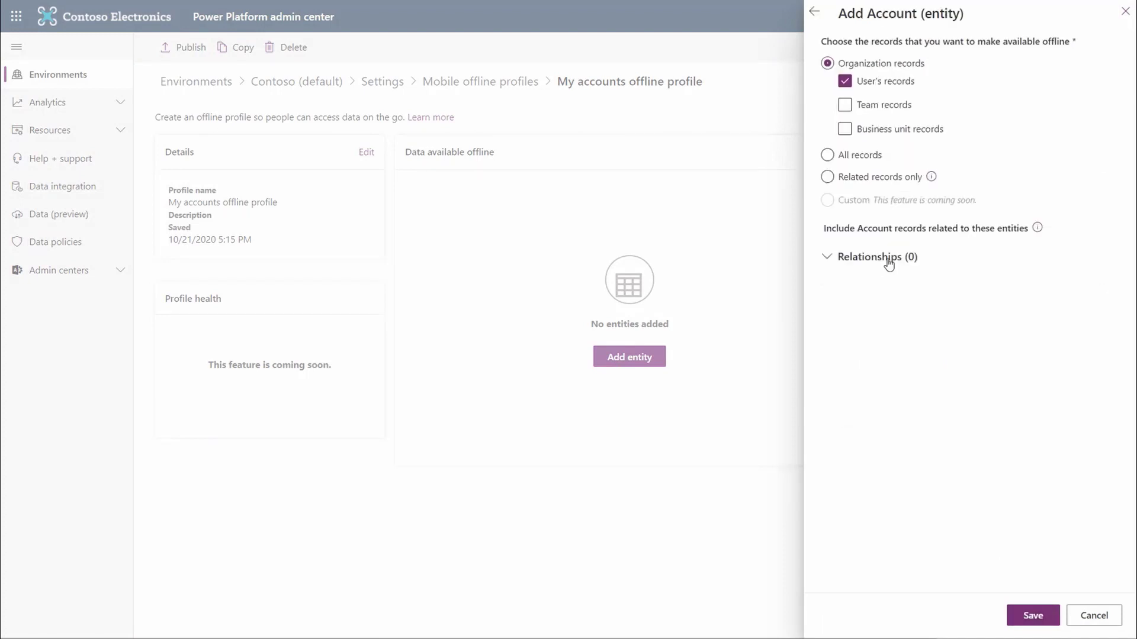
{"action": "left_click", "coordinate": [827, 155]}
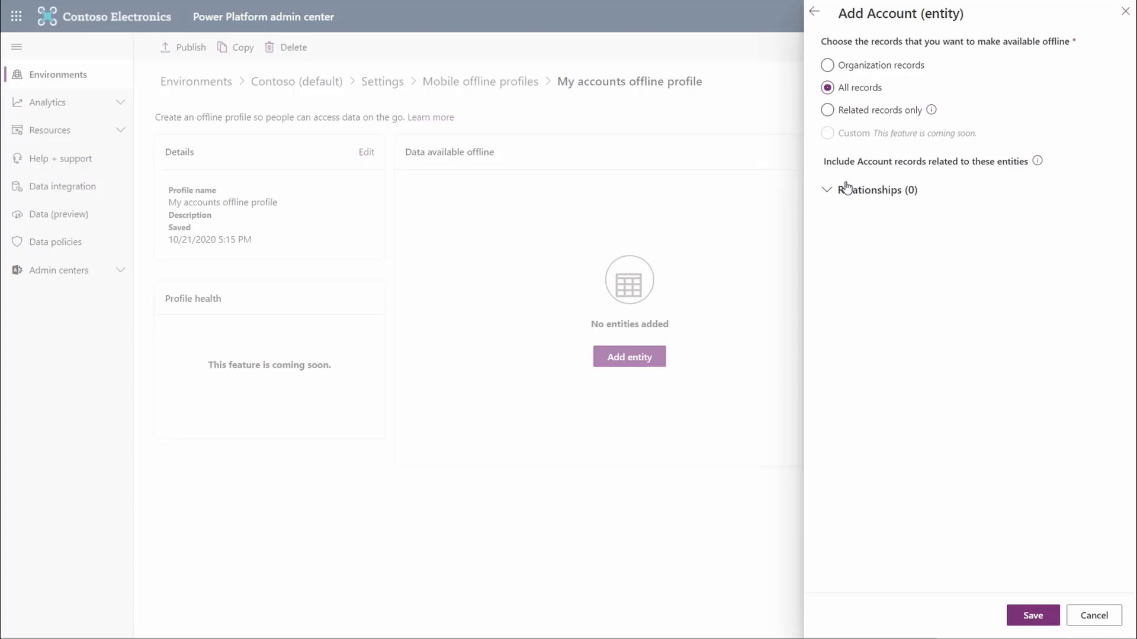
{"action": "left_click", "coordinate": [1031, 616]}
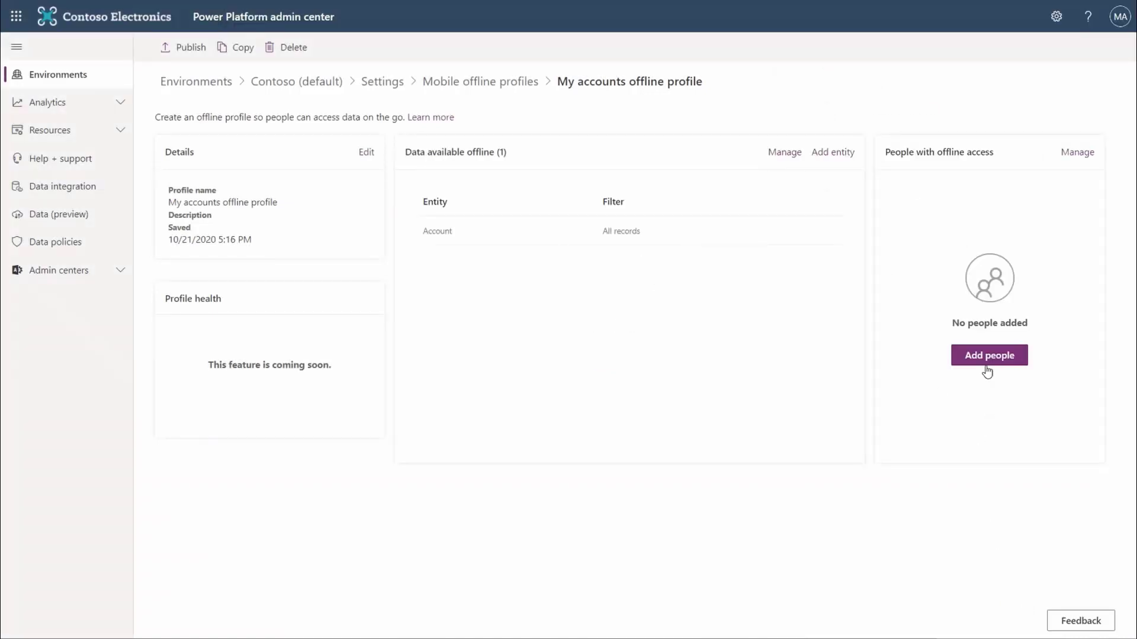
Add Adele Vance to the profile's people with offline access
{"action": "left_click", "coordinate": [988, 360]}
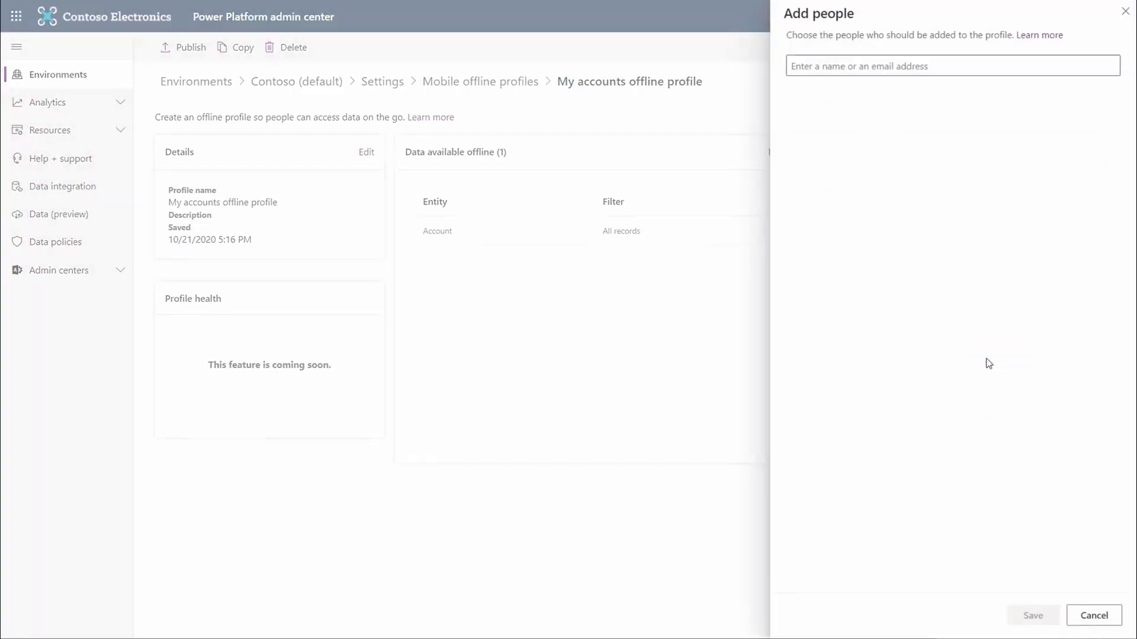
{"action": "left_click", "coordinate": [871, 70]}
{"action": "type", "text": "Adele"}
{"action": "left_click", "coordinate": [850, 119]}
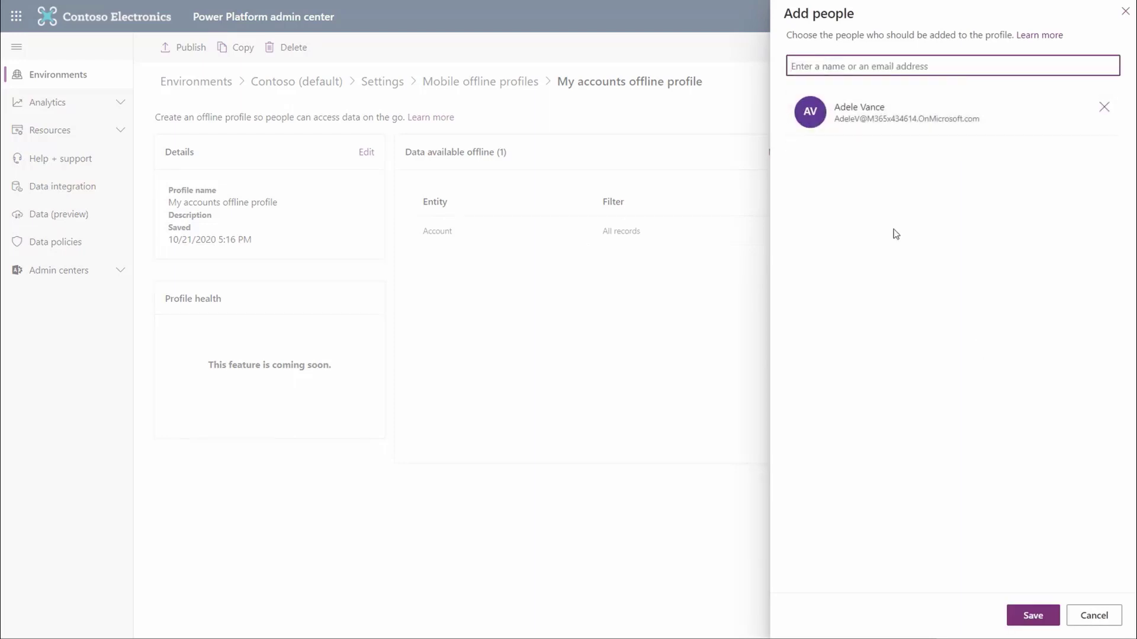
{"action": "left_click", "coordinate": [1023, 618]}
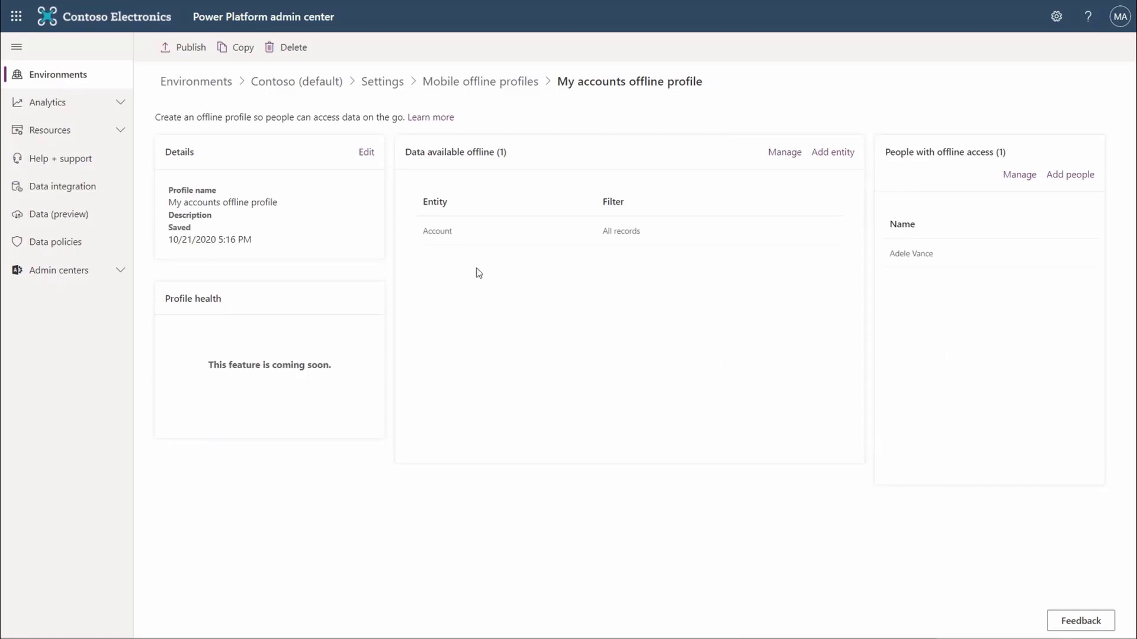
Publish 'My accounts offline profile' and return to the offline profiles list
{"action": "left_click", "coordinate": [207, 50]}
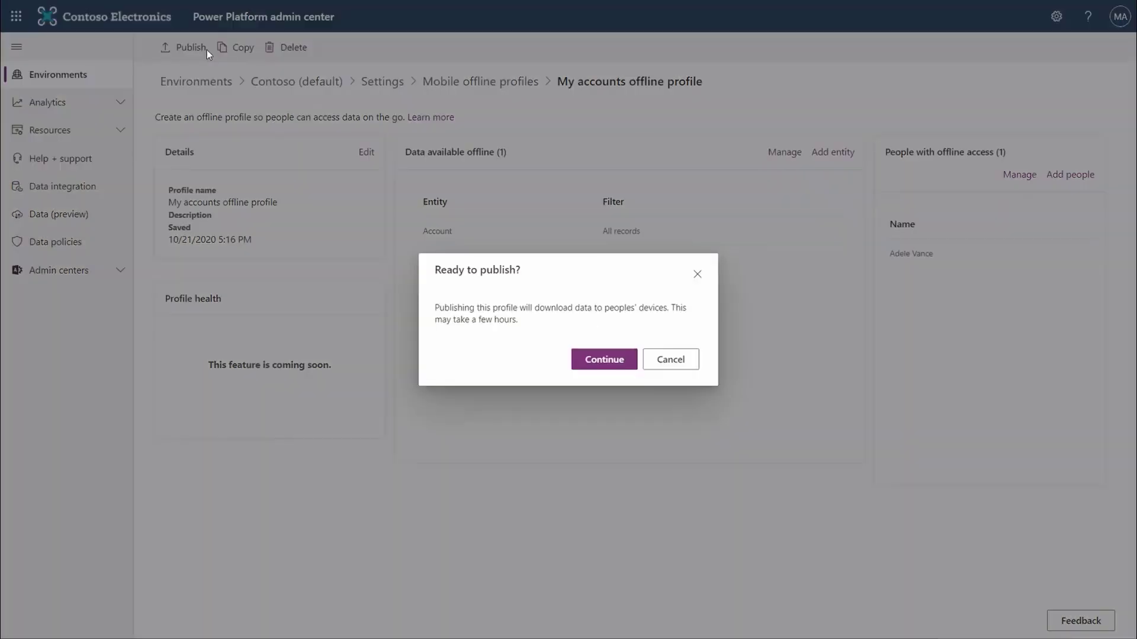
{"action": "left_click", "coordinate": [592, 360]}
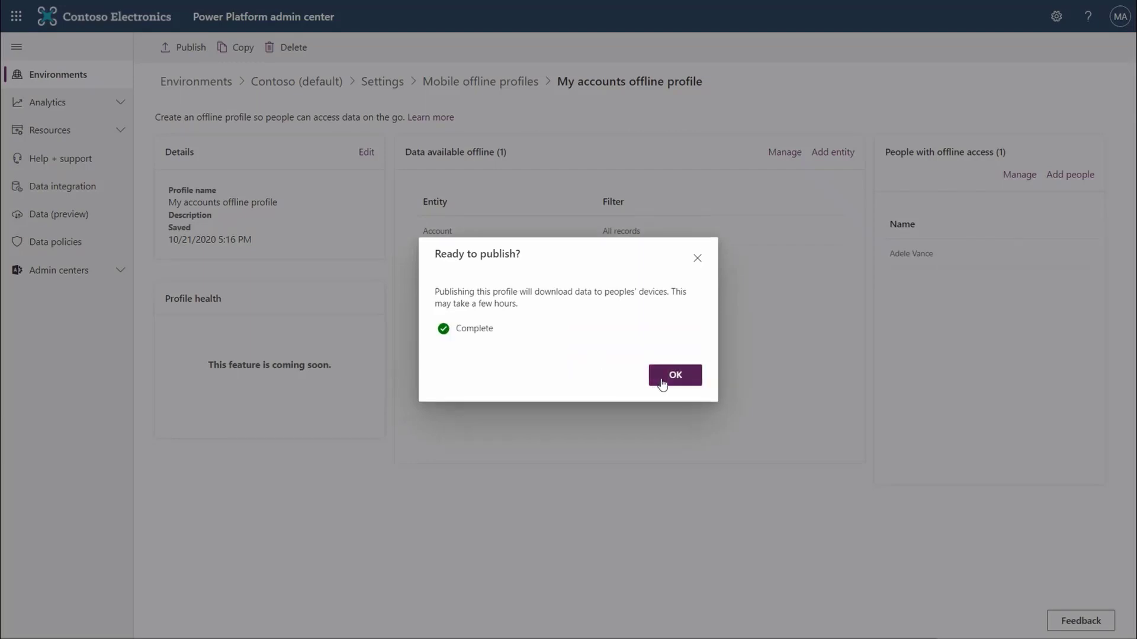
{"action": "left_click", "coordinate": [673, 374]}
{"action": "left_click", "coordinate": [450, 85]}
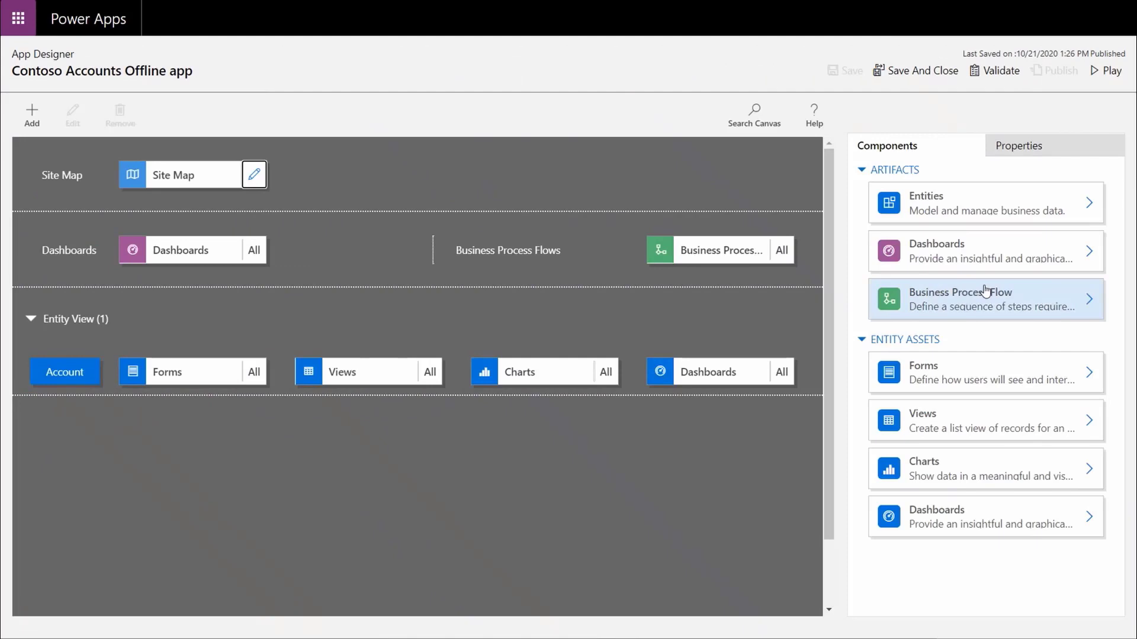
Enable Mobile Offline with 'My accounts offline profile' in the app properties and save
{"action": "left_click", "coordinate": [1056, 148]}
{"action": "scroll", "coordinate": [1052, 372], "scroll_direction": "down", "scroll_amount": 2}
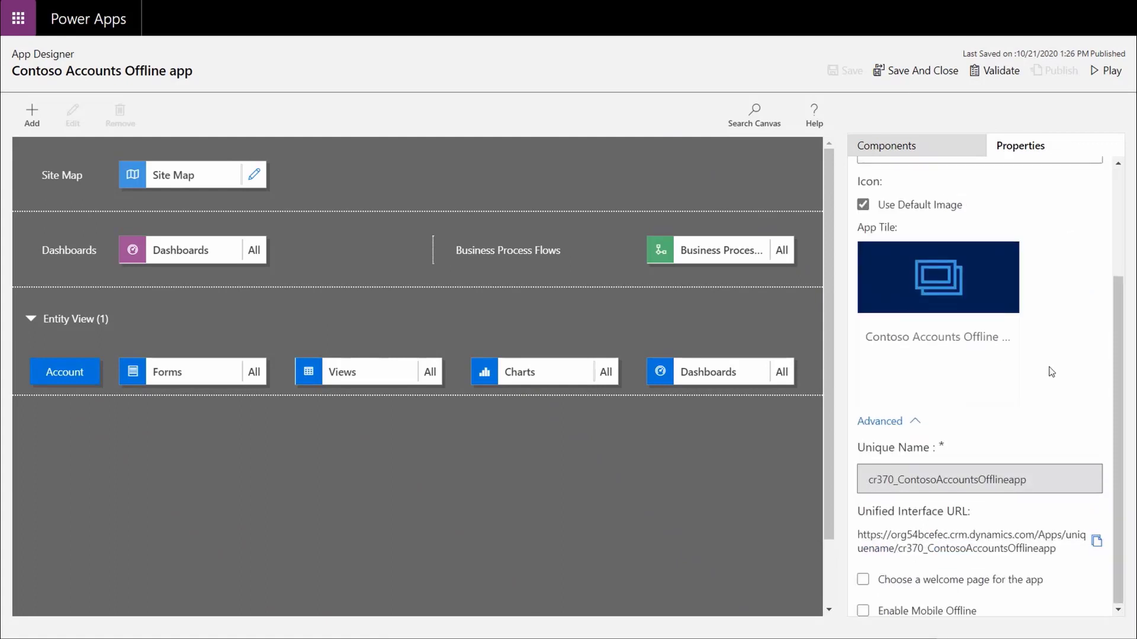
{"action": "left_click", "coordinate": [865, 611]}
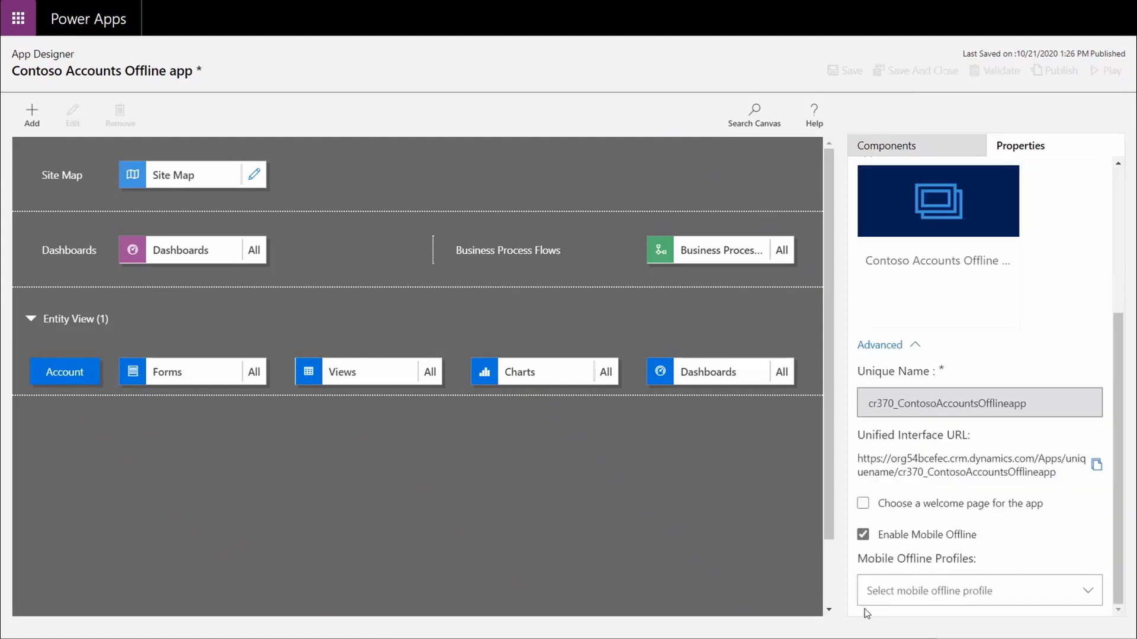
{"action": "type", "text": "m"}
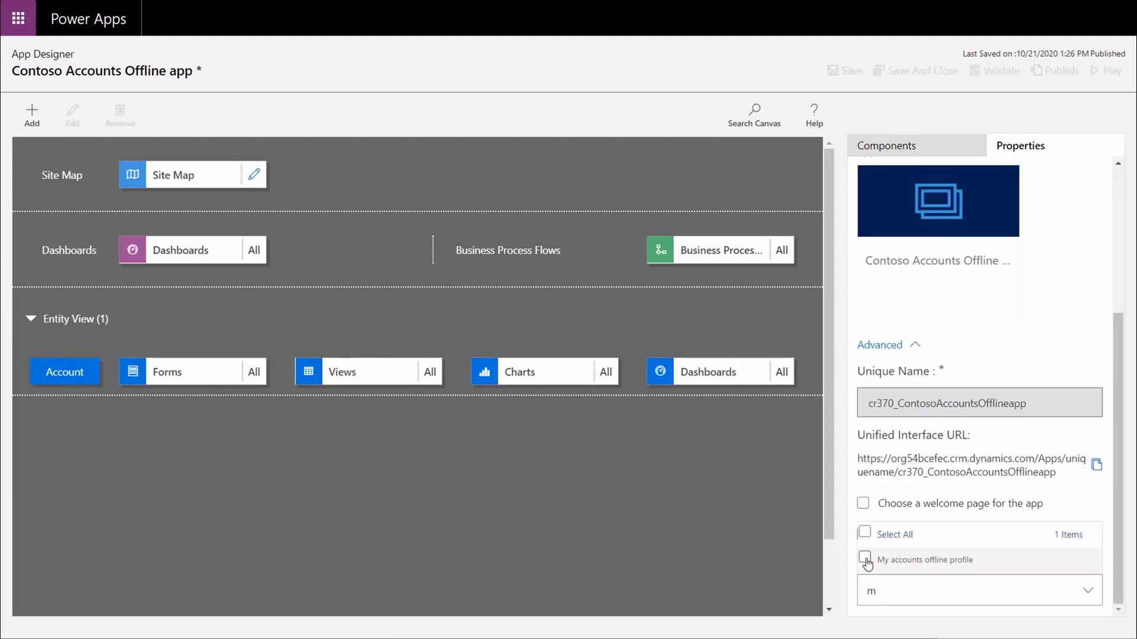
{"action": "left_click", "coordinate": [865, 558]}
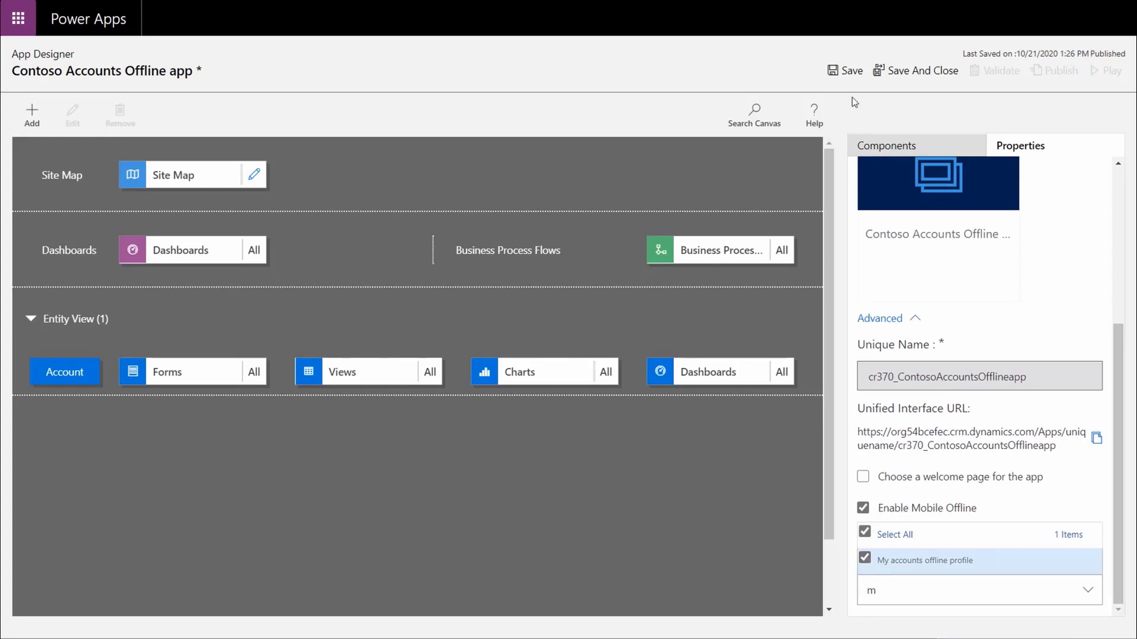
{"action": "left_click", "coordinate": [848, 71]}
Publish the Contoso Accounts Offline app from the App Designer toolbar
{"action": "left_click", "coordinate": [1051, 71]}
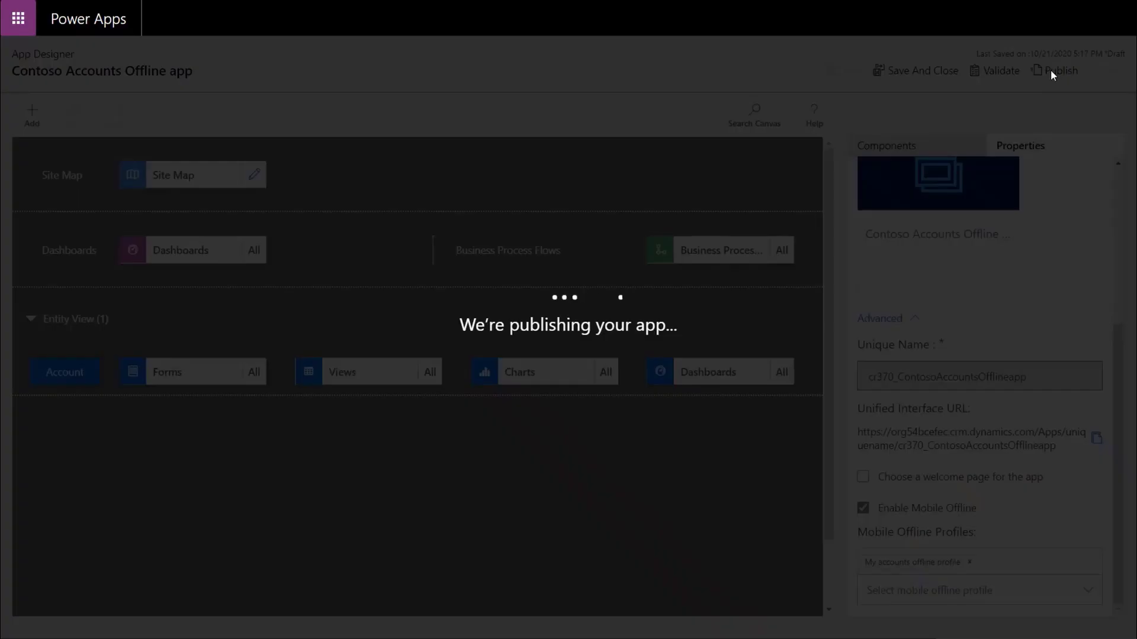